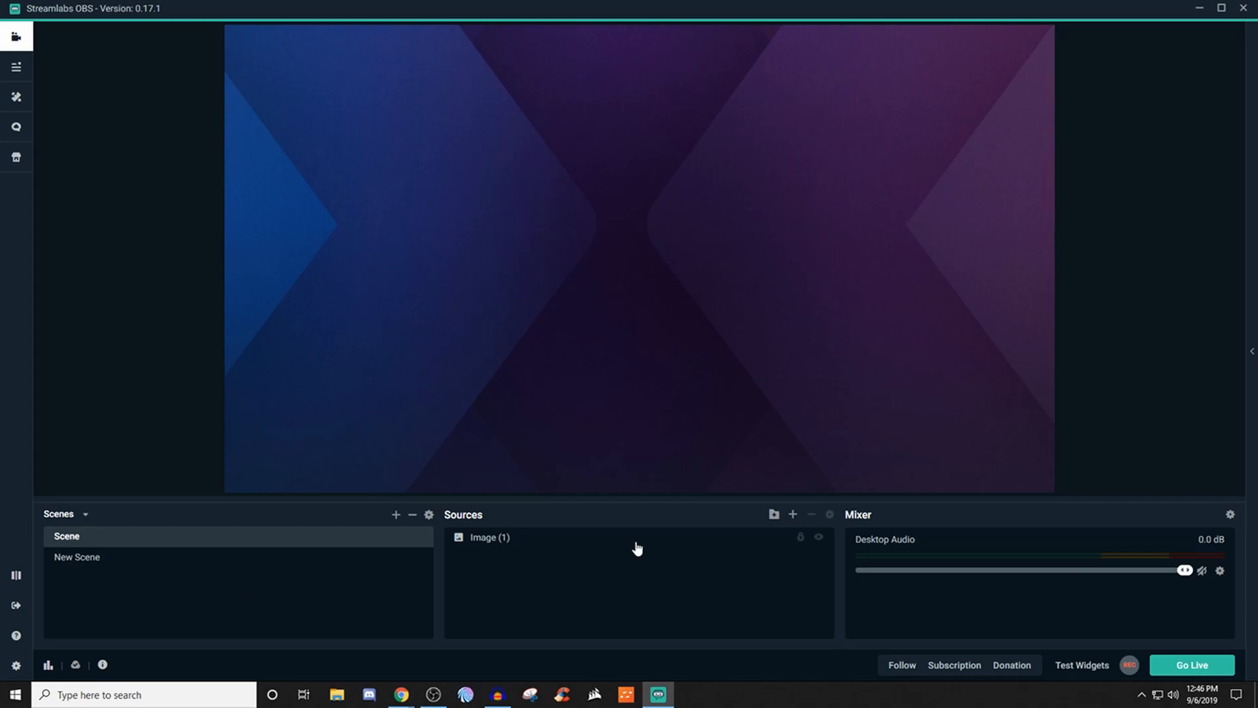
- Add an Alertbox widget to the scene as a new source named Alert Box
click(794, 516)
click(655, 334)
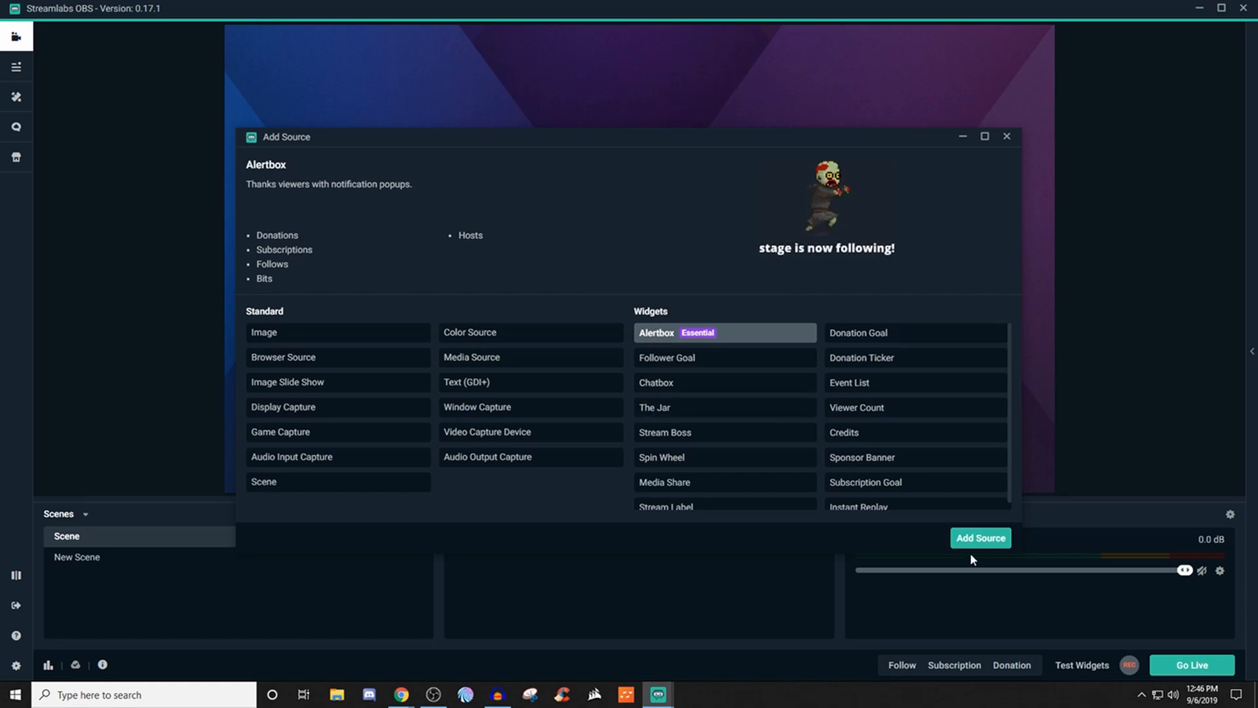
click(989, 538)
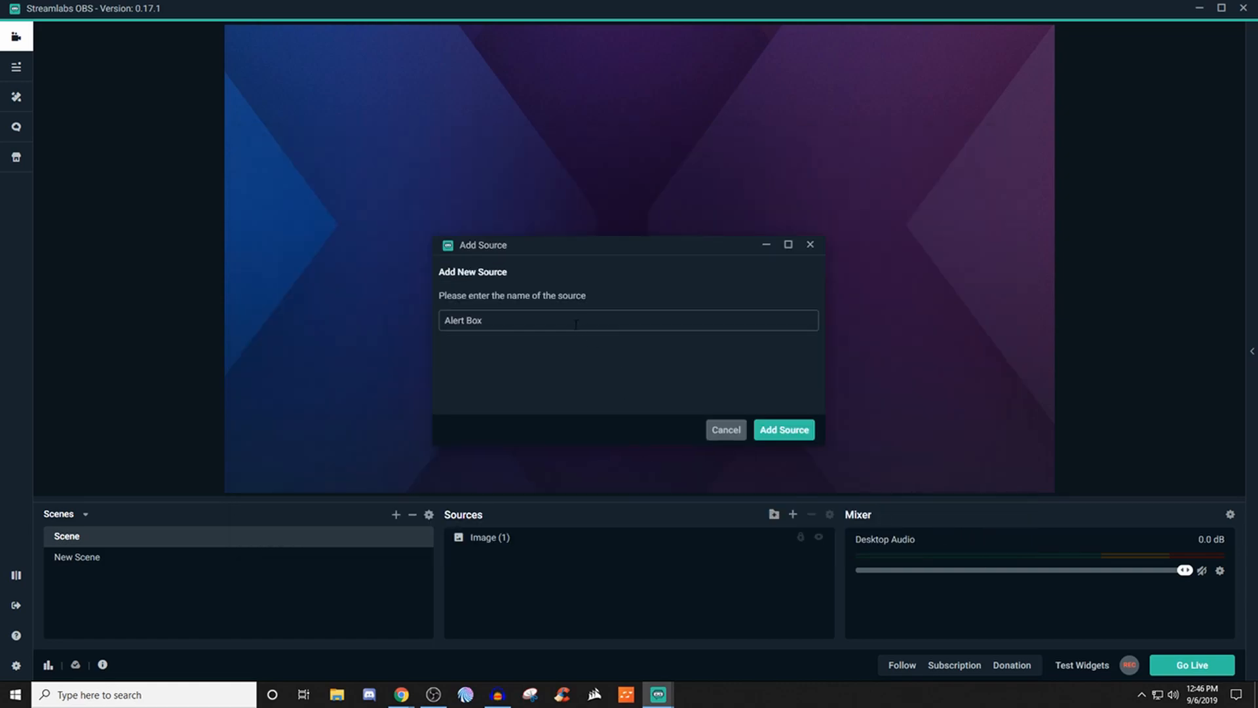
click(781, 430)
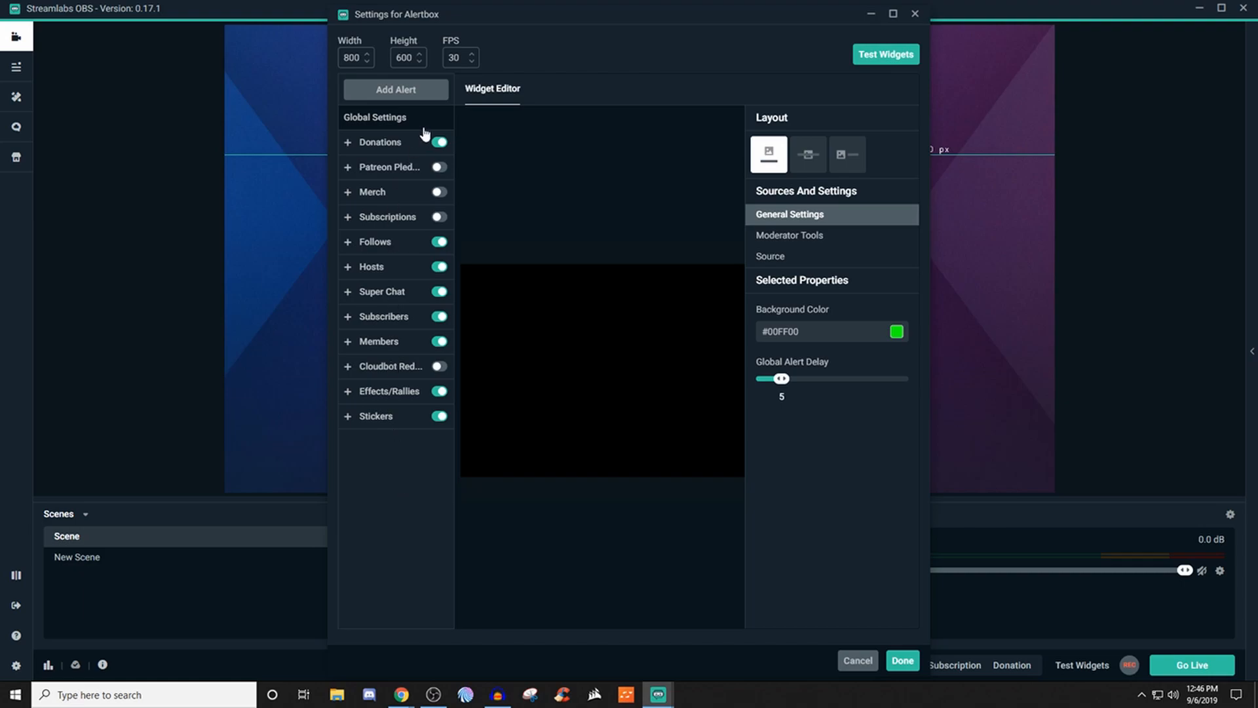
- Turn on the Patreon Pledges, Merch, Subscriptions and Cloudbot Redemption alerts
click(438, 167)
click(438, 192)
click(438, 217)
click(401, 225)
click(438, 366)
- Turn off the Patreon Pledges, Merch, Subscriptions, Super Chat, Subscribers, Members and Cloudbot Redemption alerts
click(438, 168)
click(440, 192)
click(439, 217)
click(439, 292)
click(439, 318)
click(439, 342)
click(439, 367)
- Look through the alert types that can be added to the alert box, and close the list
click(383, 97)
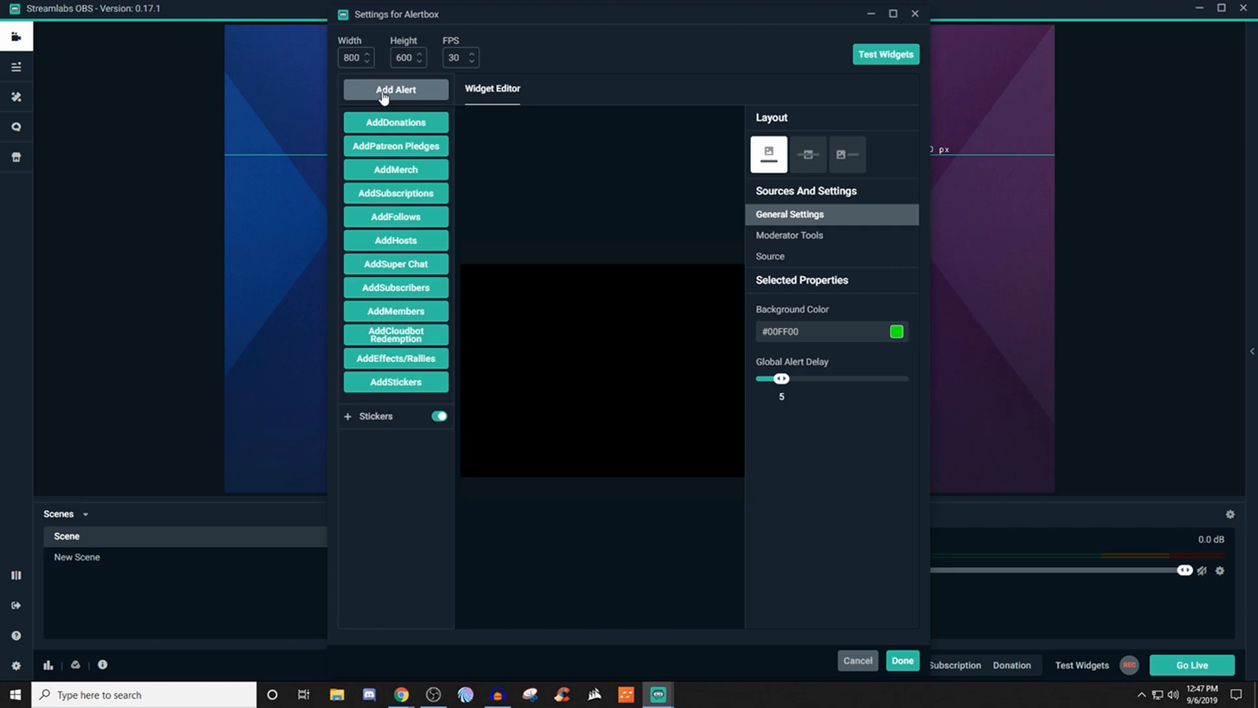
click(382, 93)
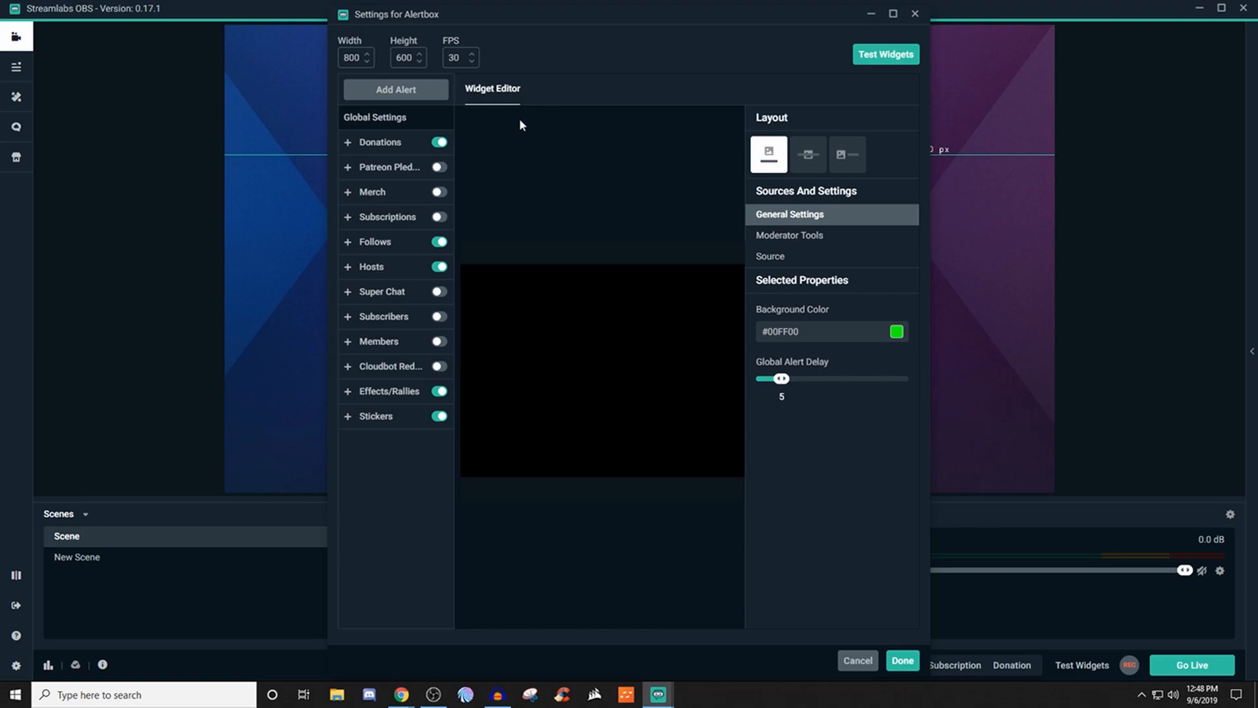
- Set the Donations alert's layout to image above text and review its title message settings
click(392, 152)
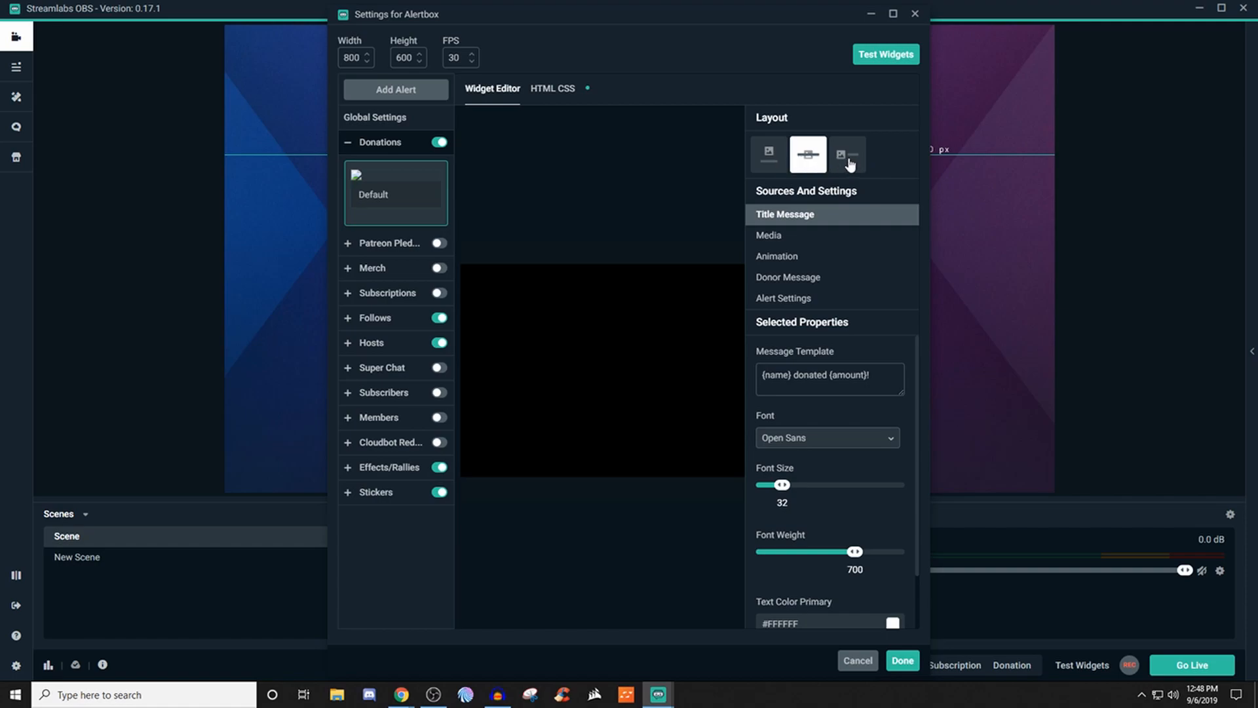
click(769, 154)
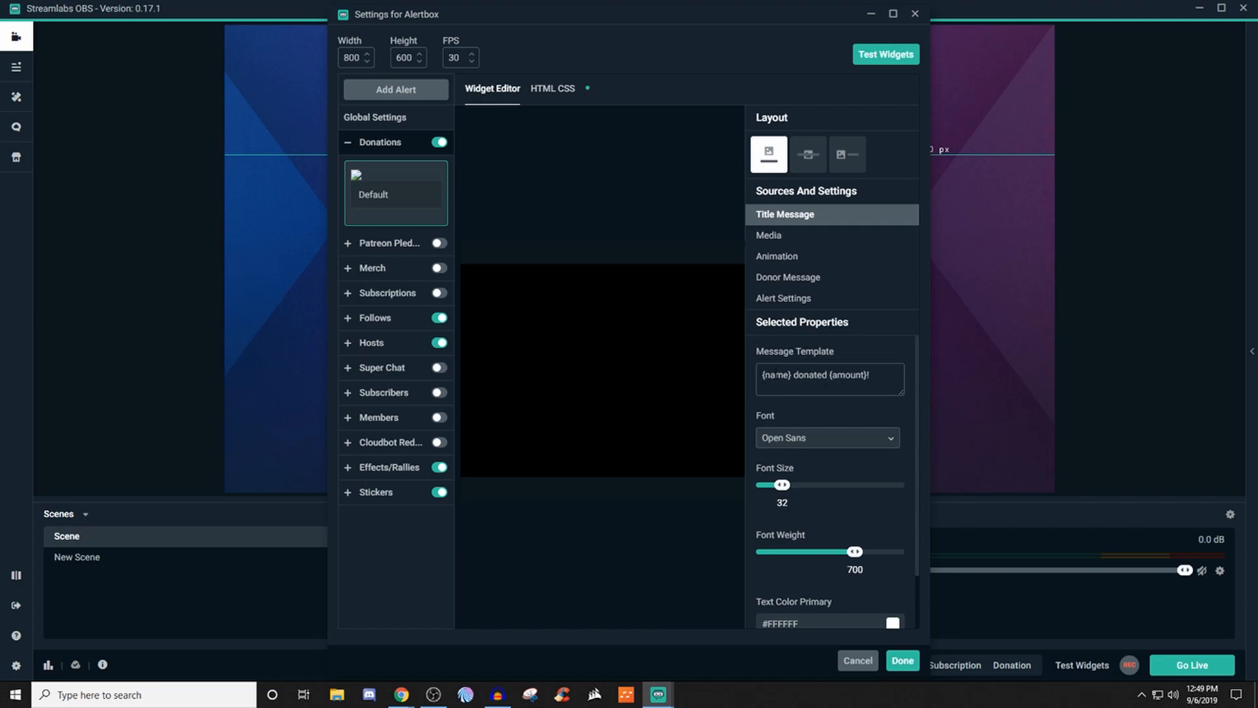
scroll(775, 376, down, 1)
scroll(754, 386, down, 1)
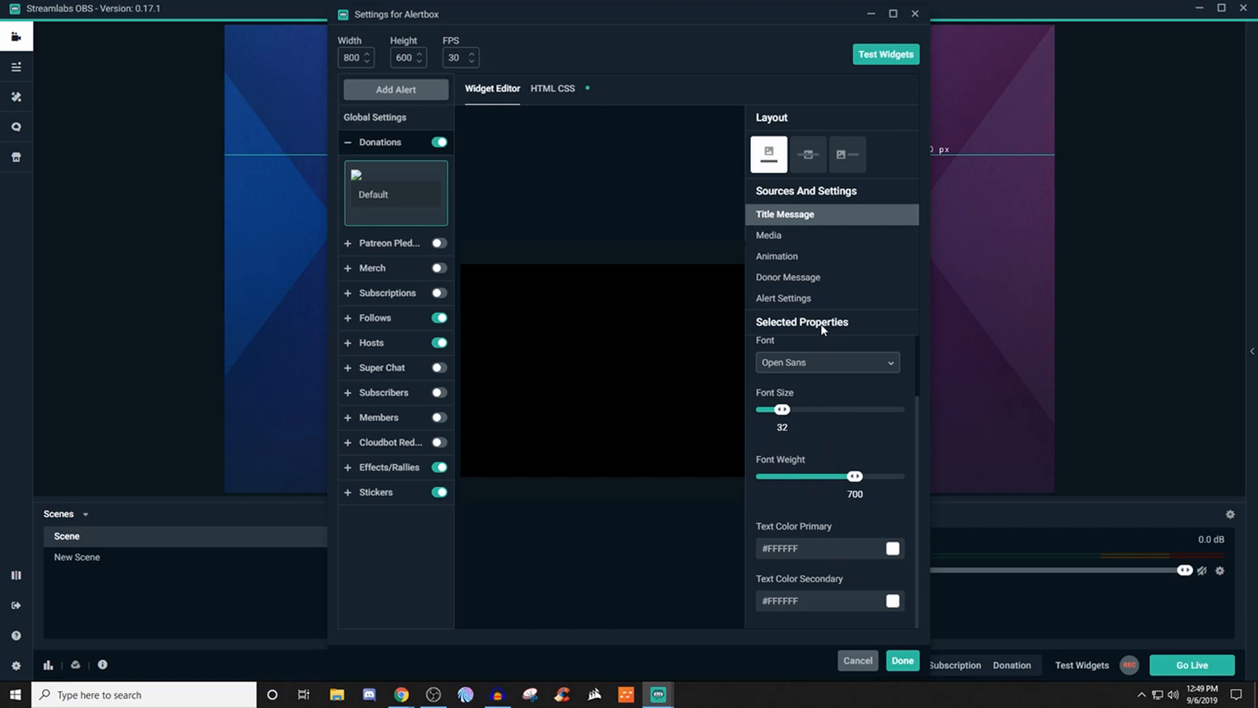
- Examine the Donations alert's media settings, including the gallery for its image file, and its animation settings
click(788, 243)
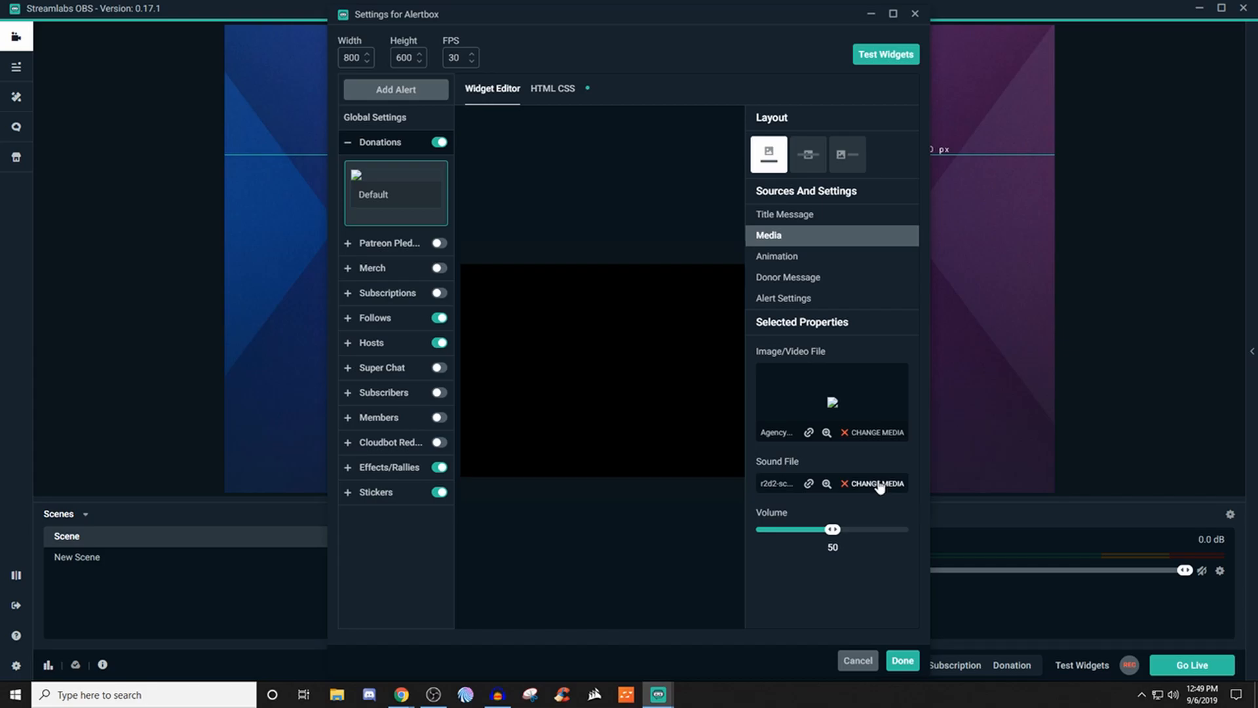
click(878, 436)
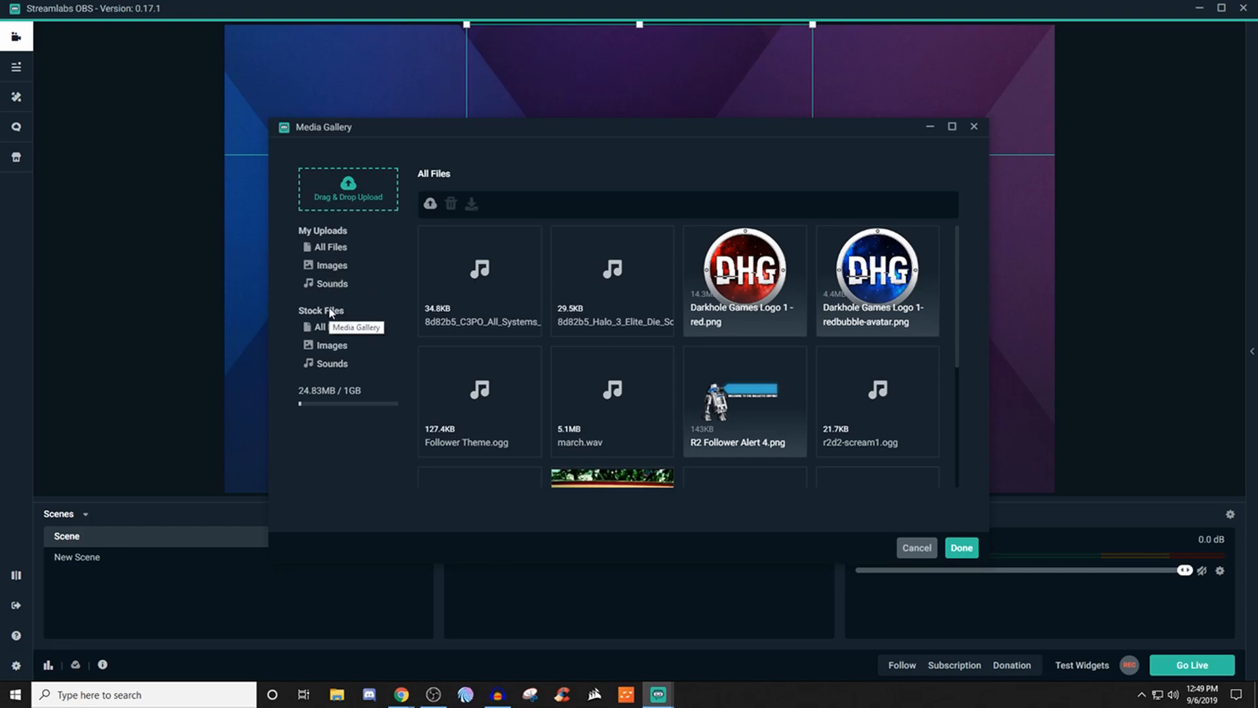
click(975, 128)
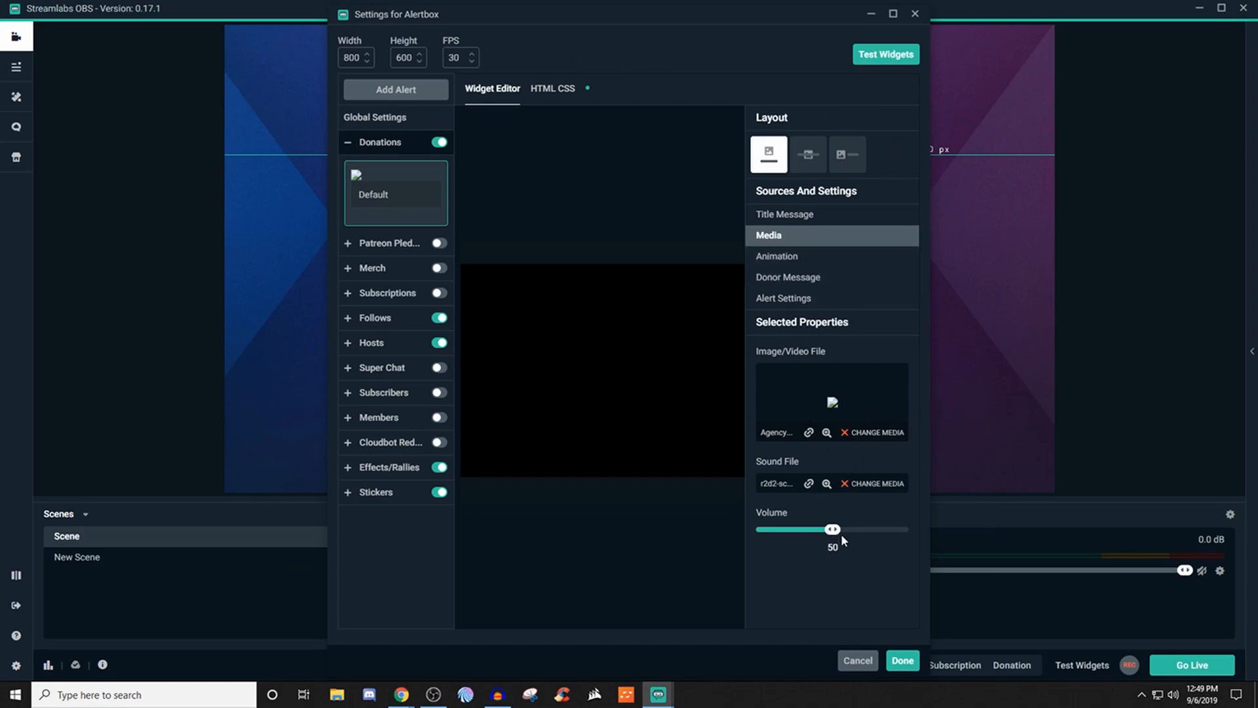
click(841, 256)
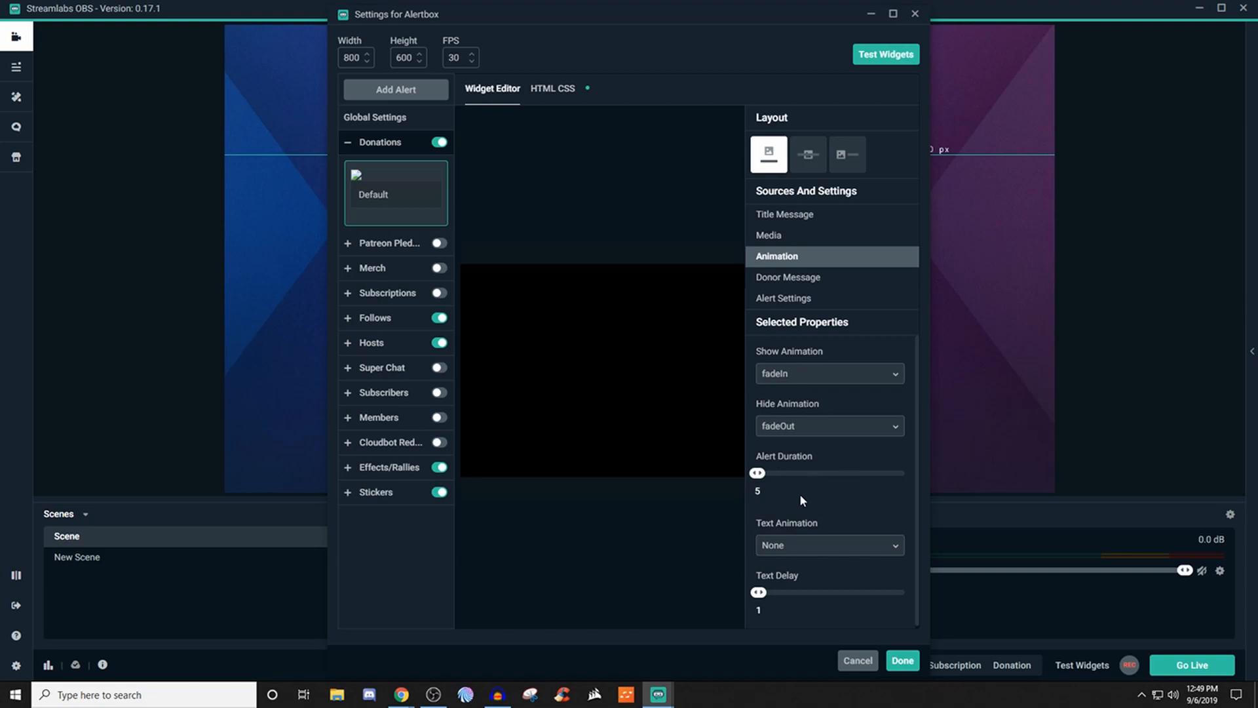
scroll(801, 500, down, 1)
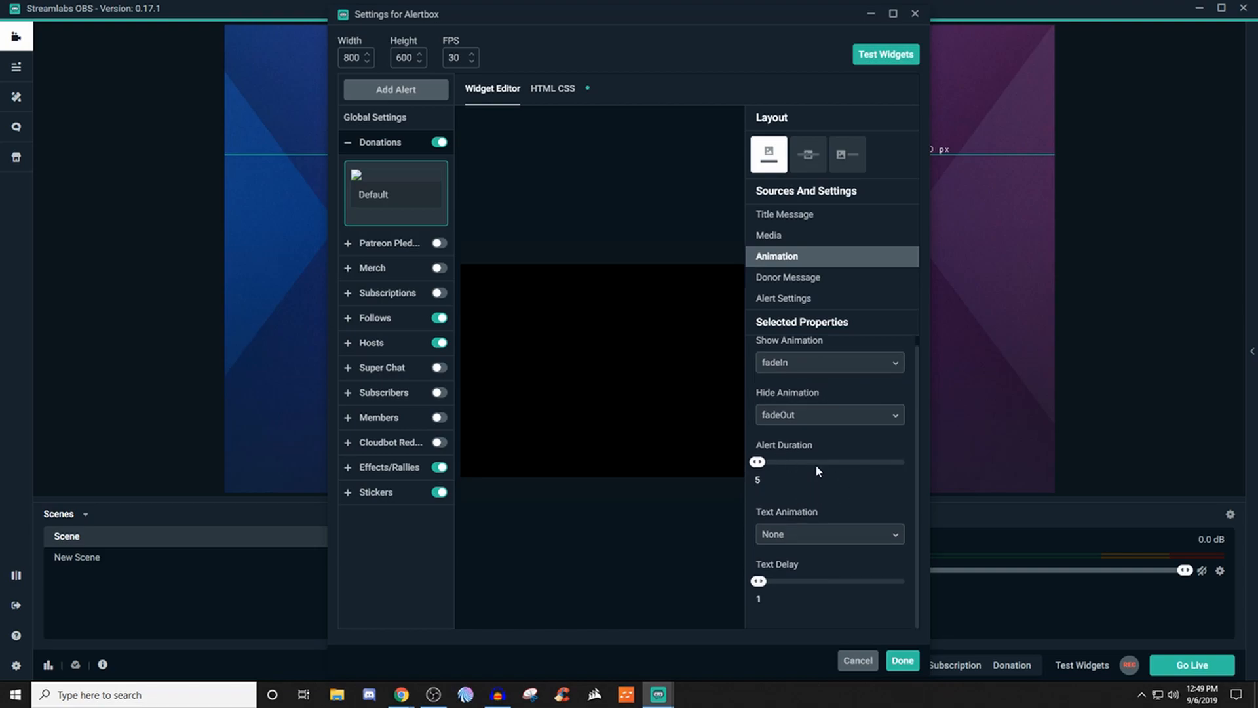
- Review the Donations alert's donor message options, including text to speech, and its minimum-amount alert settings
click(781, 278)
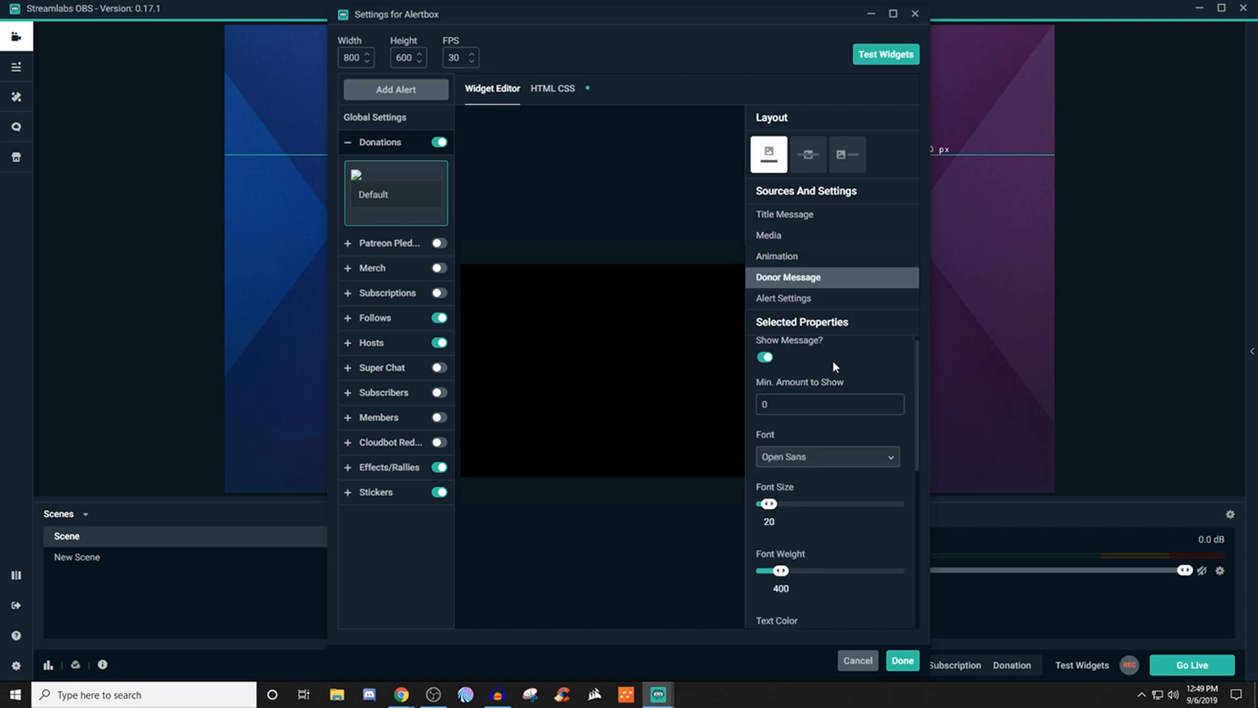
scroll(832, 360, up, 1)
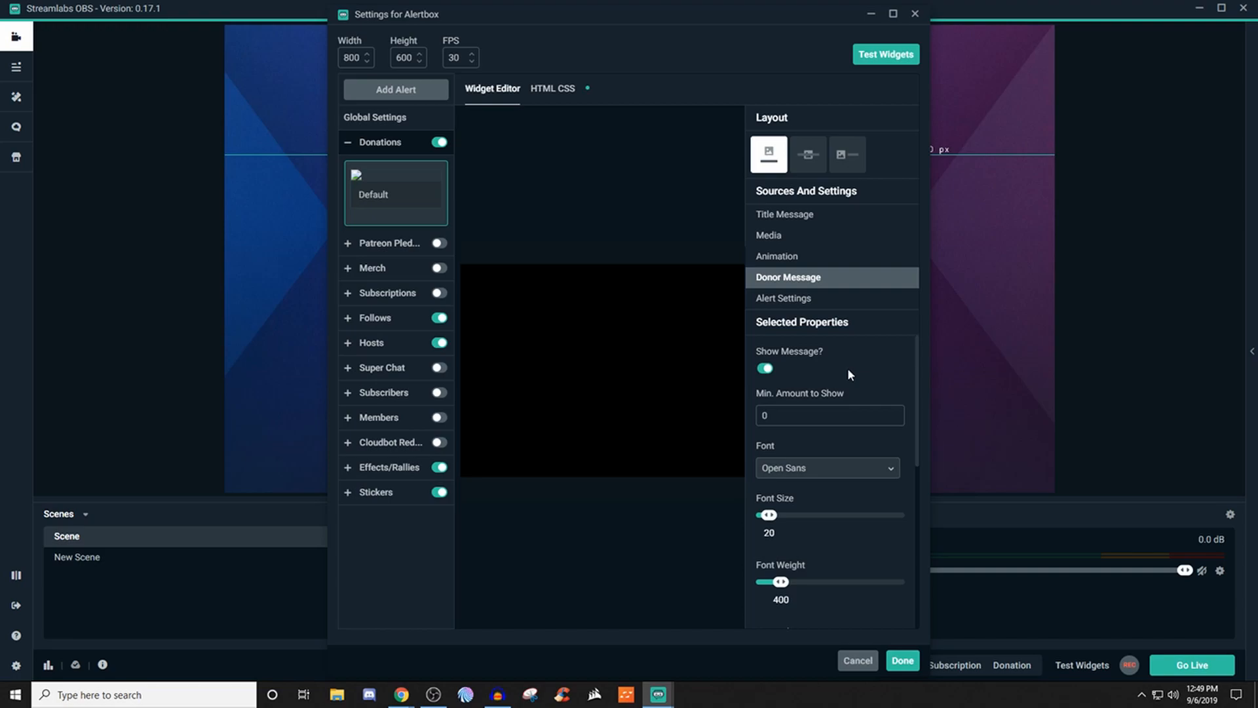
scroll(848, 367, down, 3)
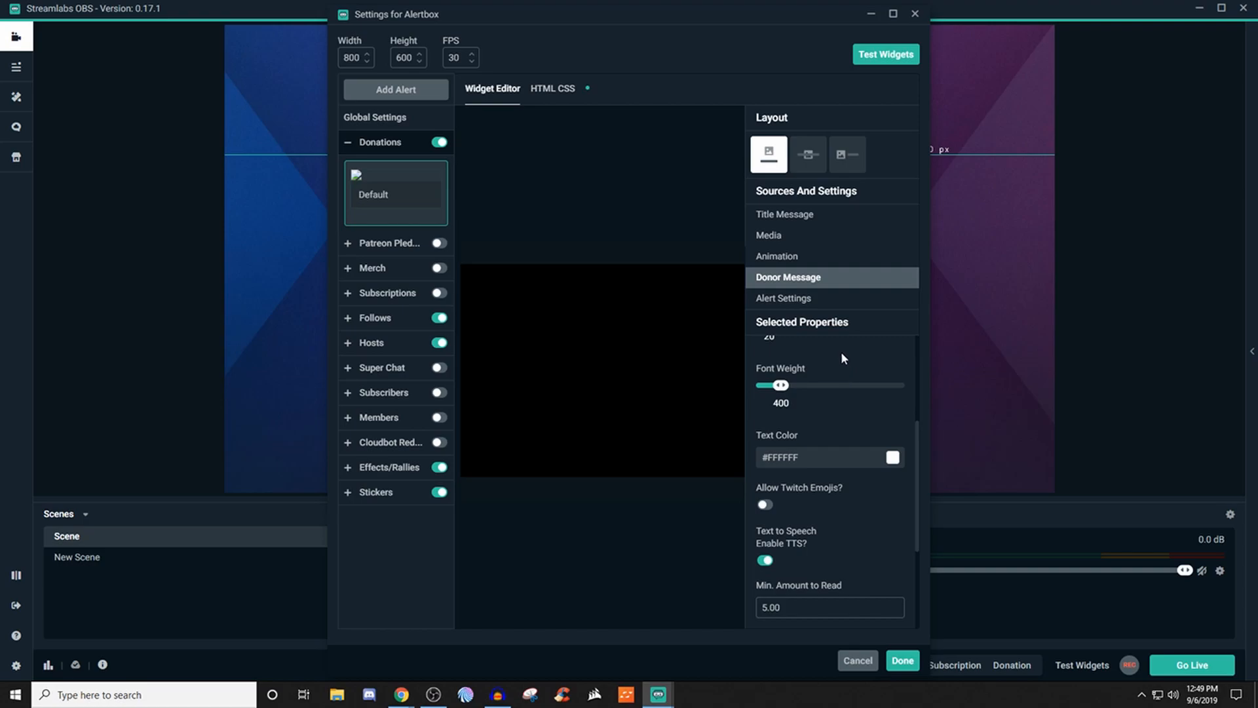
scroll(840, 352, down, 2)
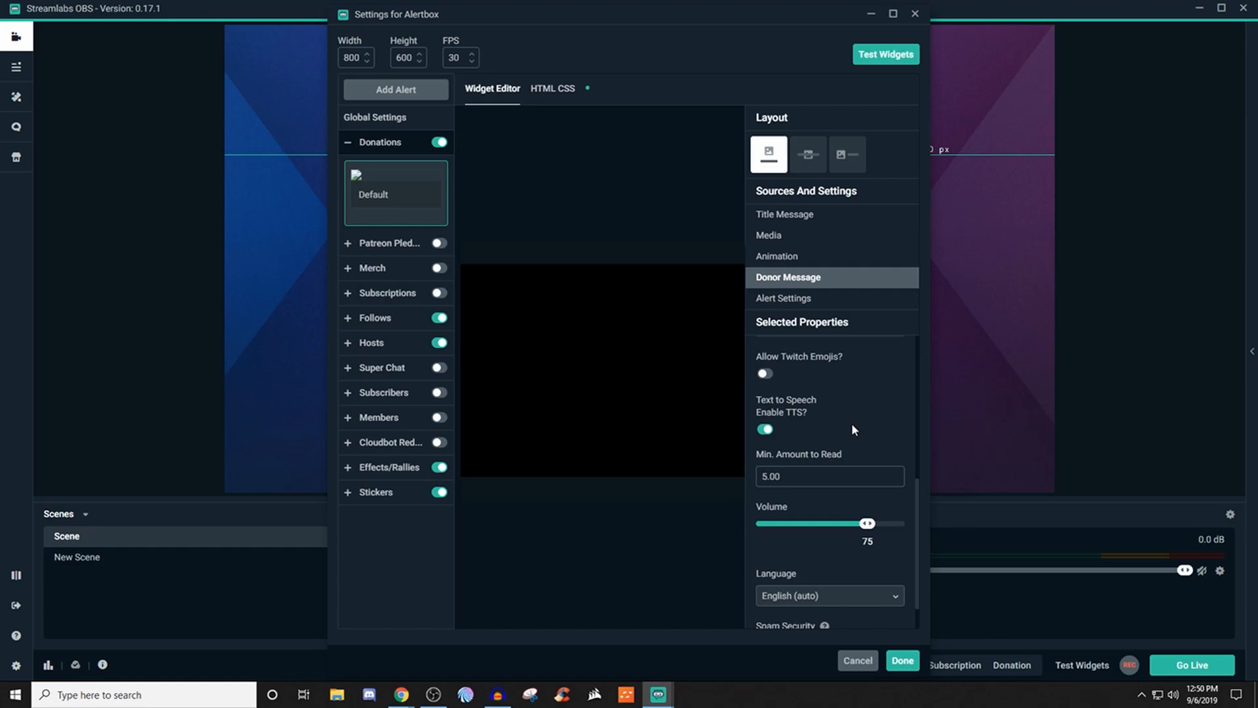
scroll(851, 425, down, 1)
scroll(852, 413, up, 1)
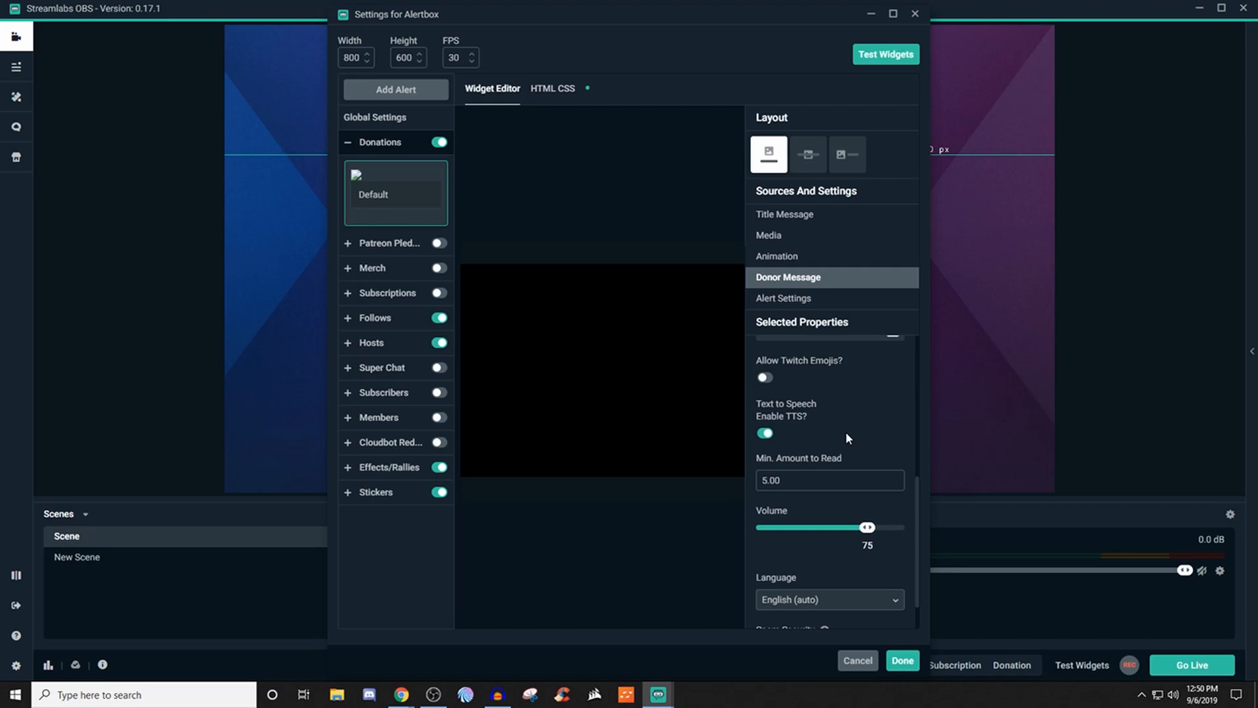
scroll(847, 427, down, 1)
scroll(841, 400, up, 1)
click(796, 301)
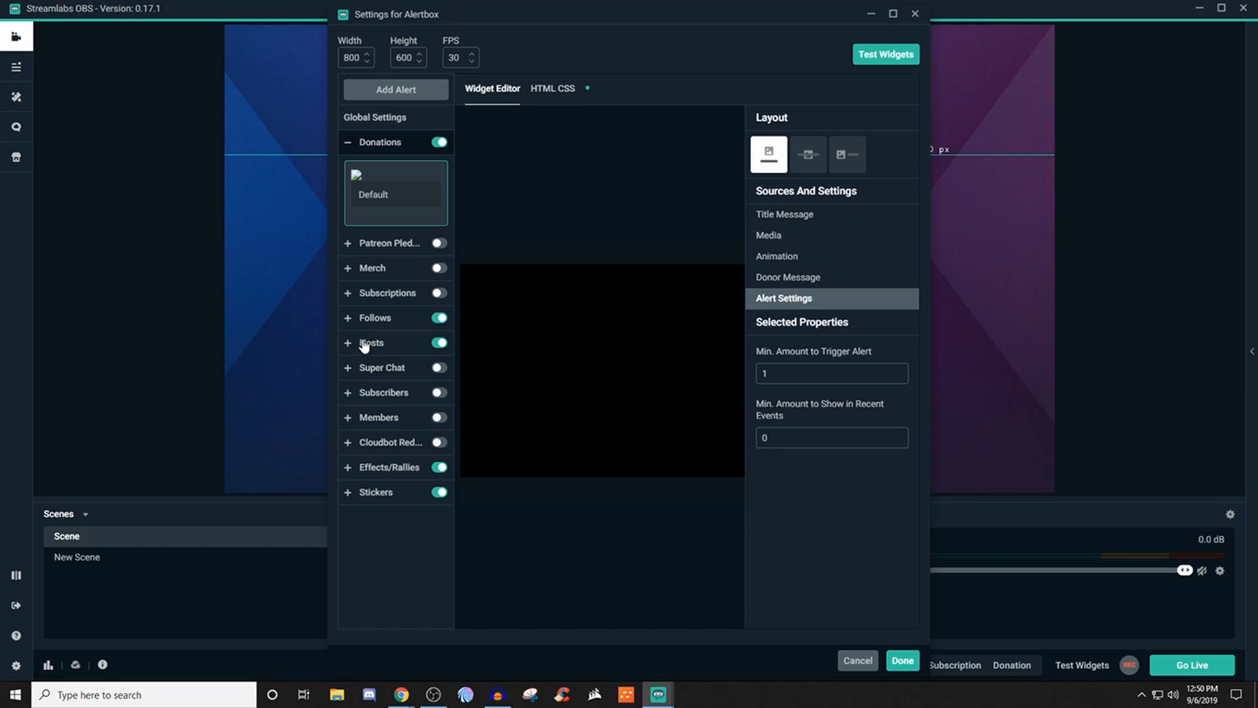
- Review the title message, media and animation settings of the Follows alert
click(374, 319)
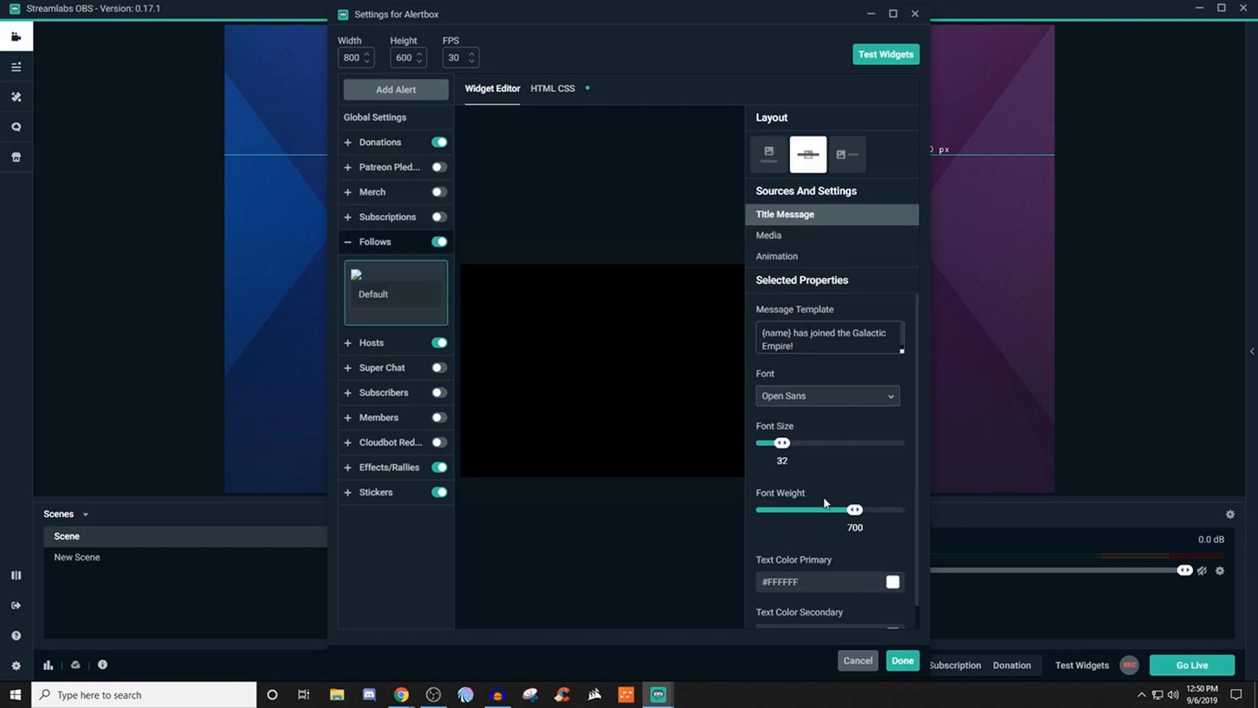
scroll(829, 500, down, 1)
click(787, 244)
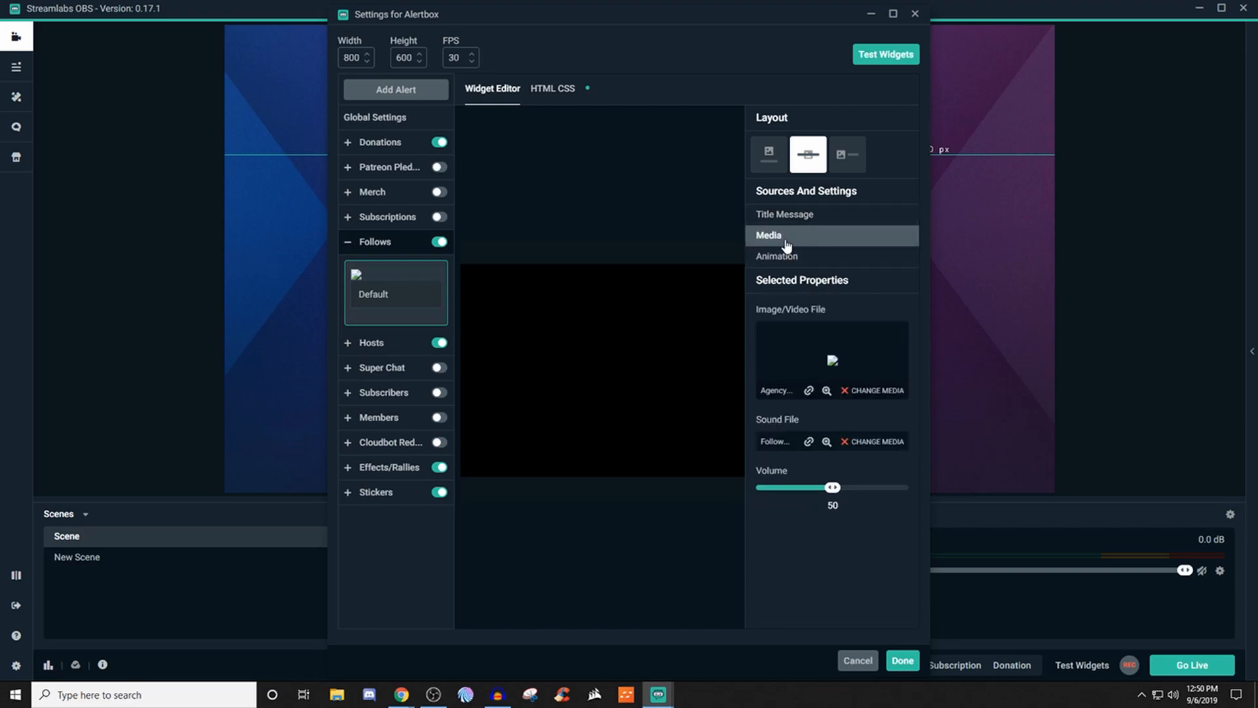
click(785, 258)
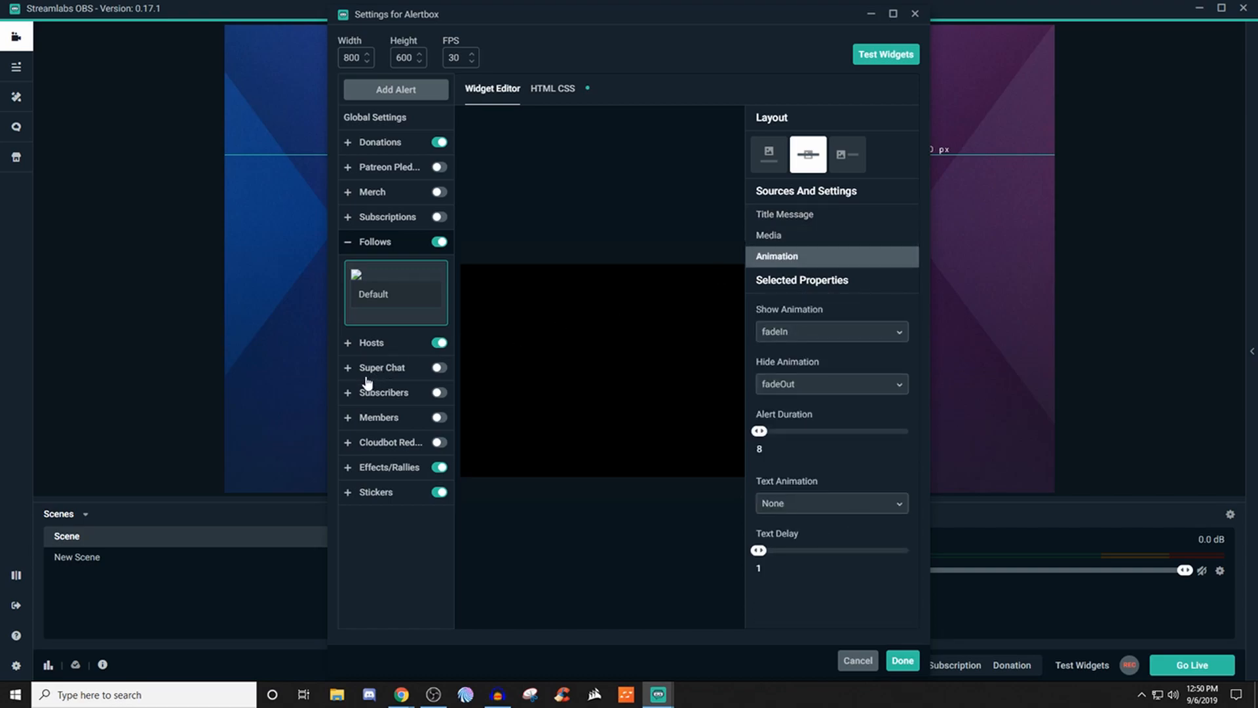
- Examine the Hosts, Effects/Rallies and Stickers alerts, including the media, animation and alert settings for Effects/Rallies
click(368, 346)
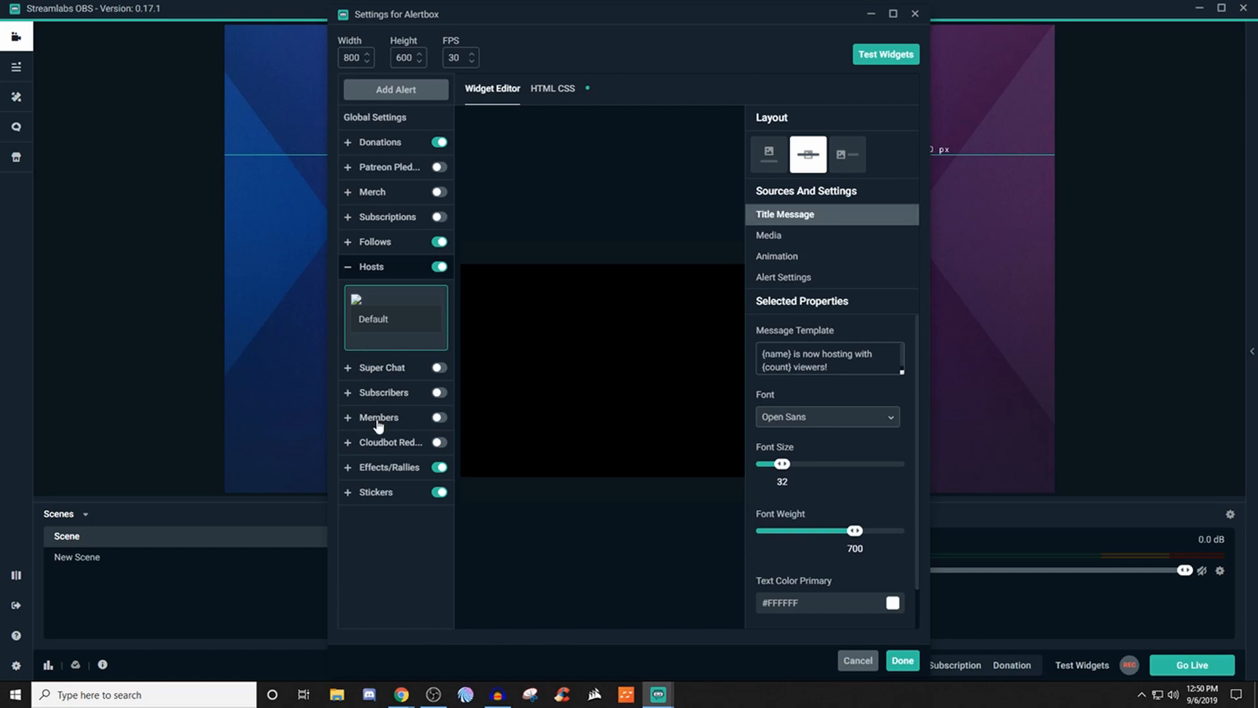
click(384, 468)
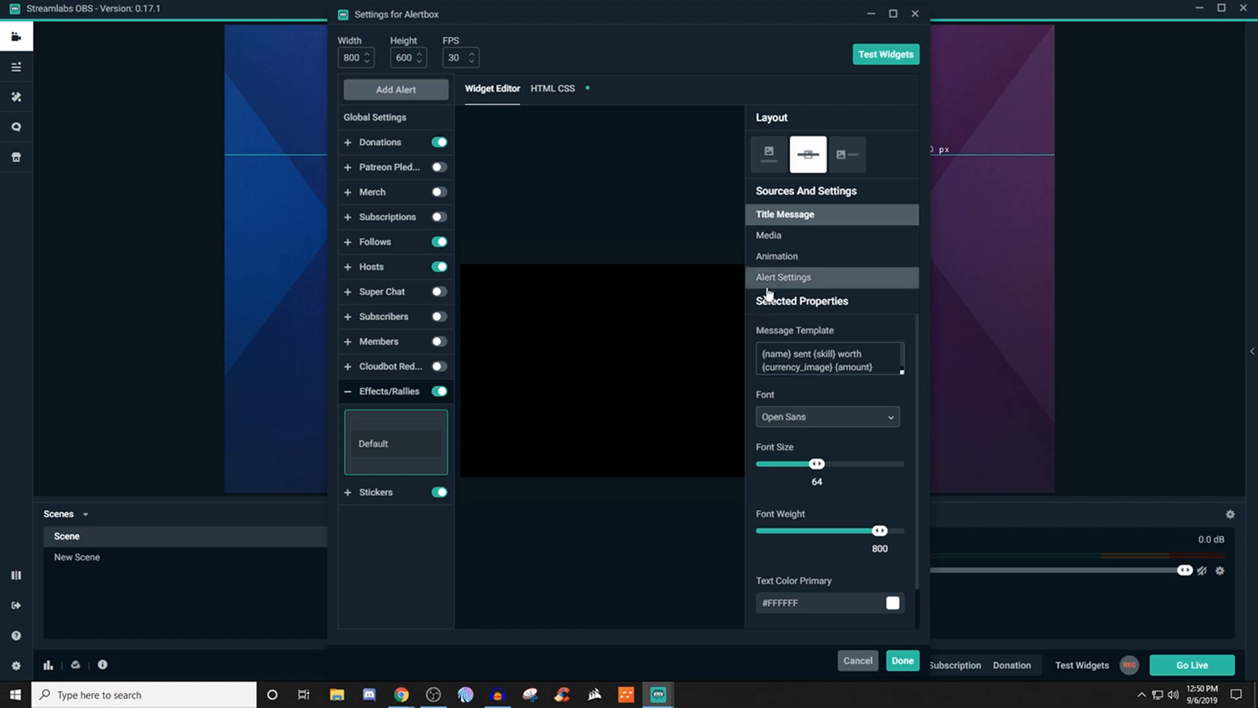
scroll(784, 434, down, 1)
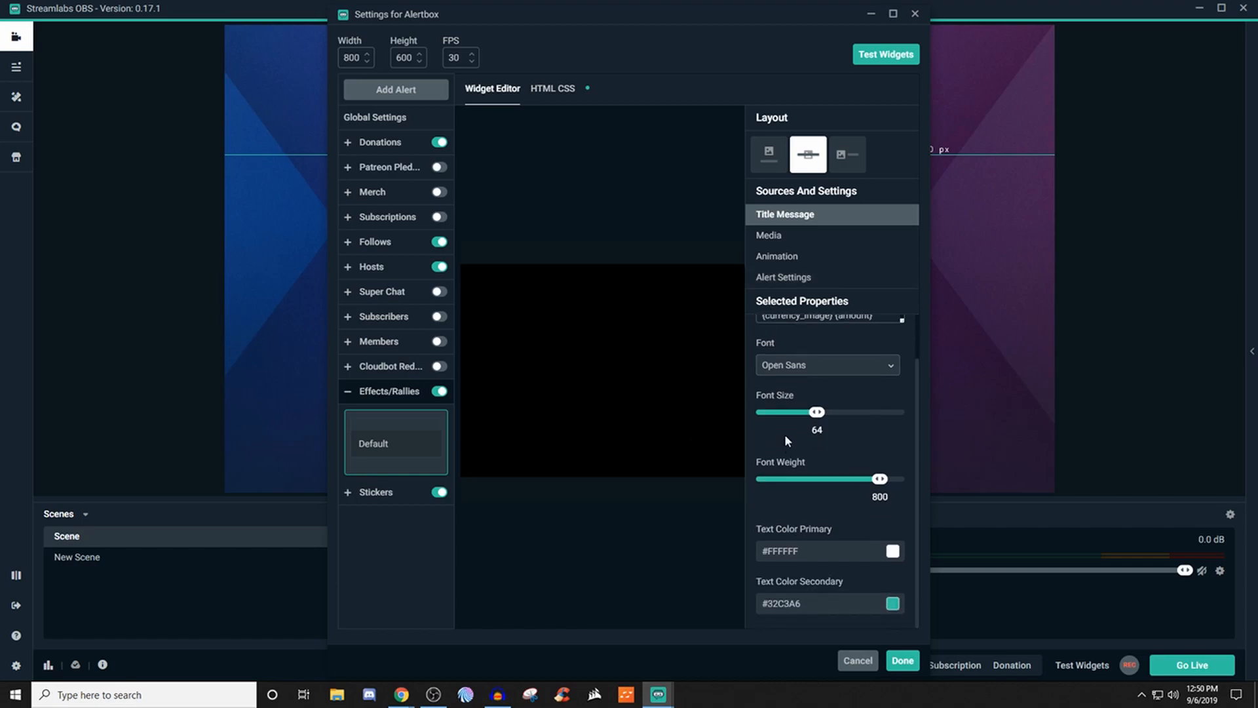
click(774, 239)
click(776, 260)
click(779, 277)
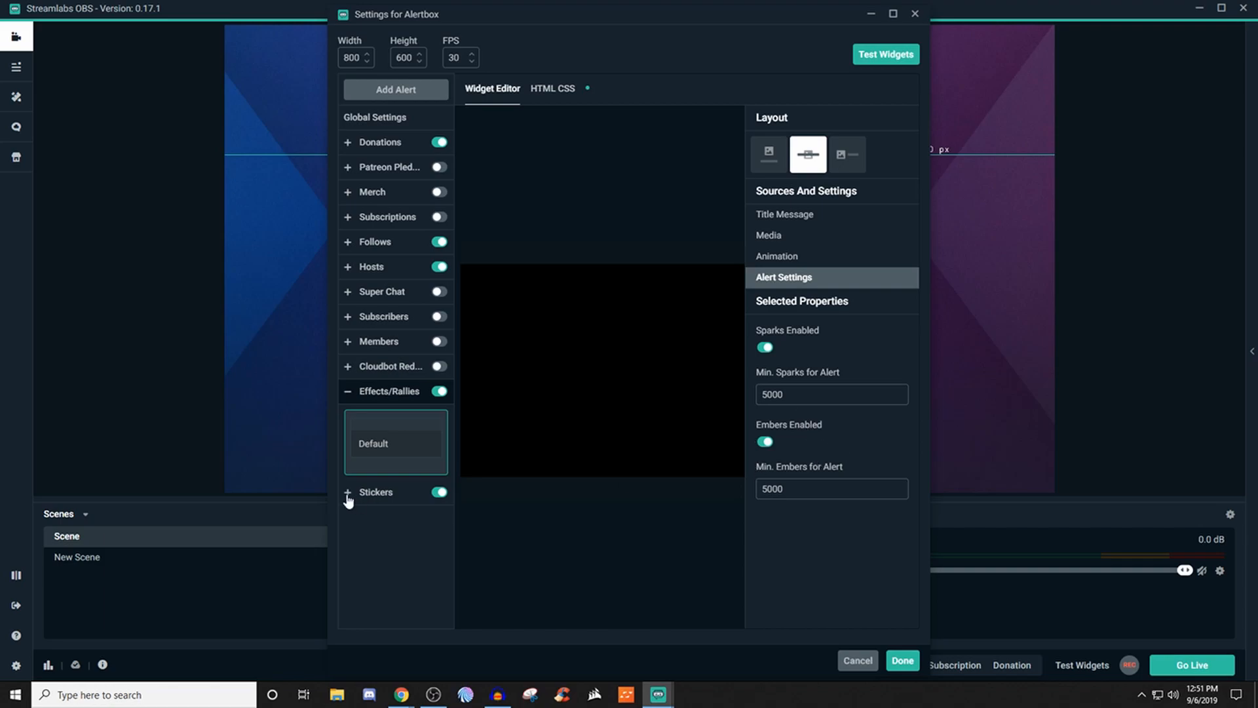
click(378, 494)
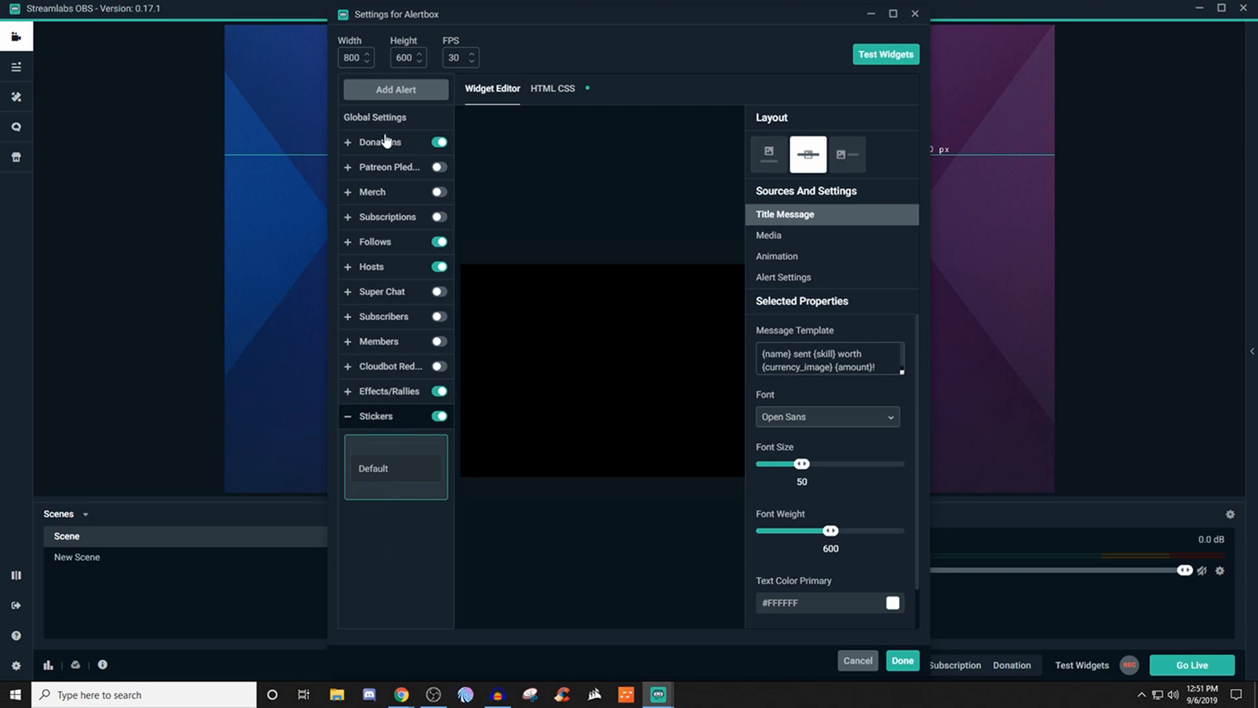
- Show the available widget tests and accept the Alertbox settings
click(868, 59)
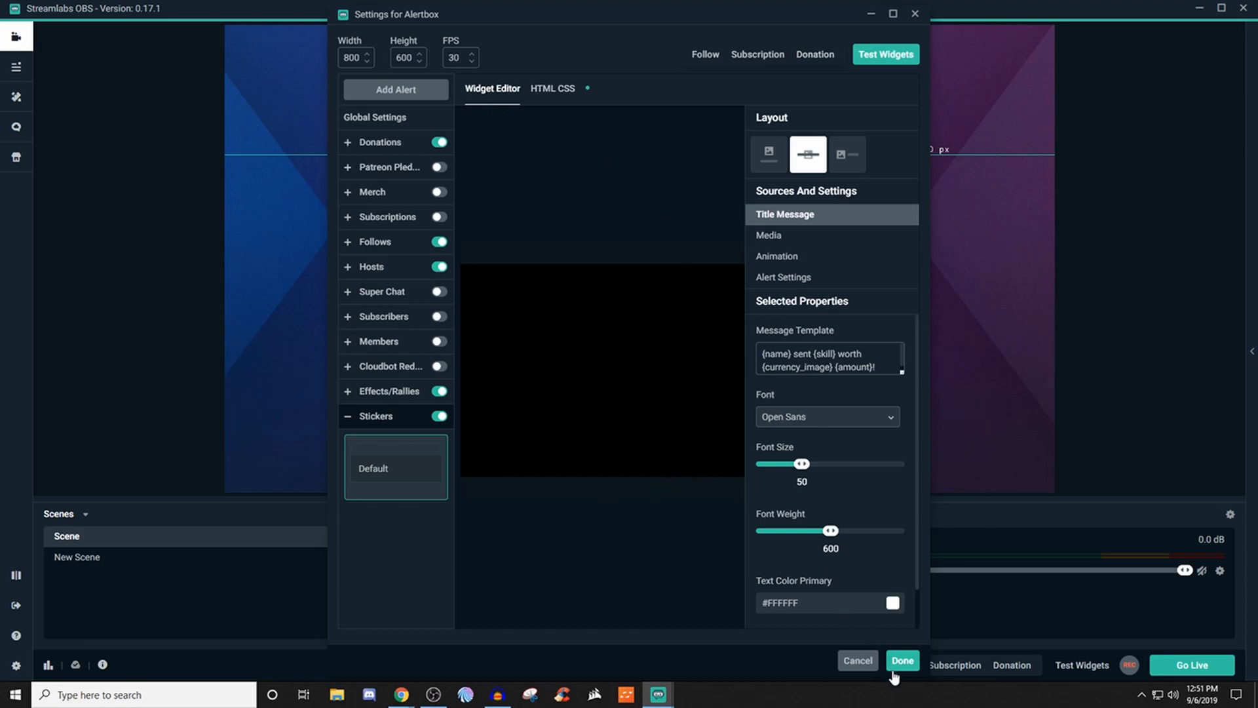
click(902, 662)
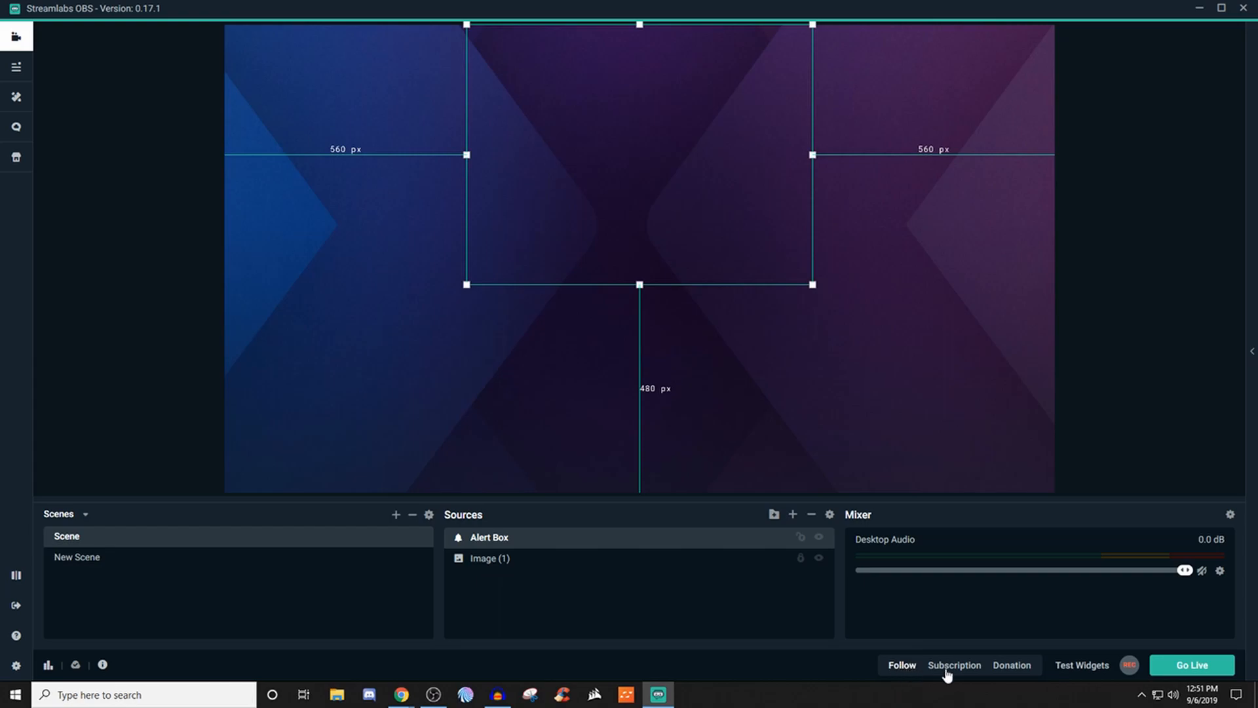
- Run a test Follow alert from the main window's widget tests
click(1093, 666)
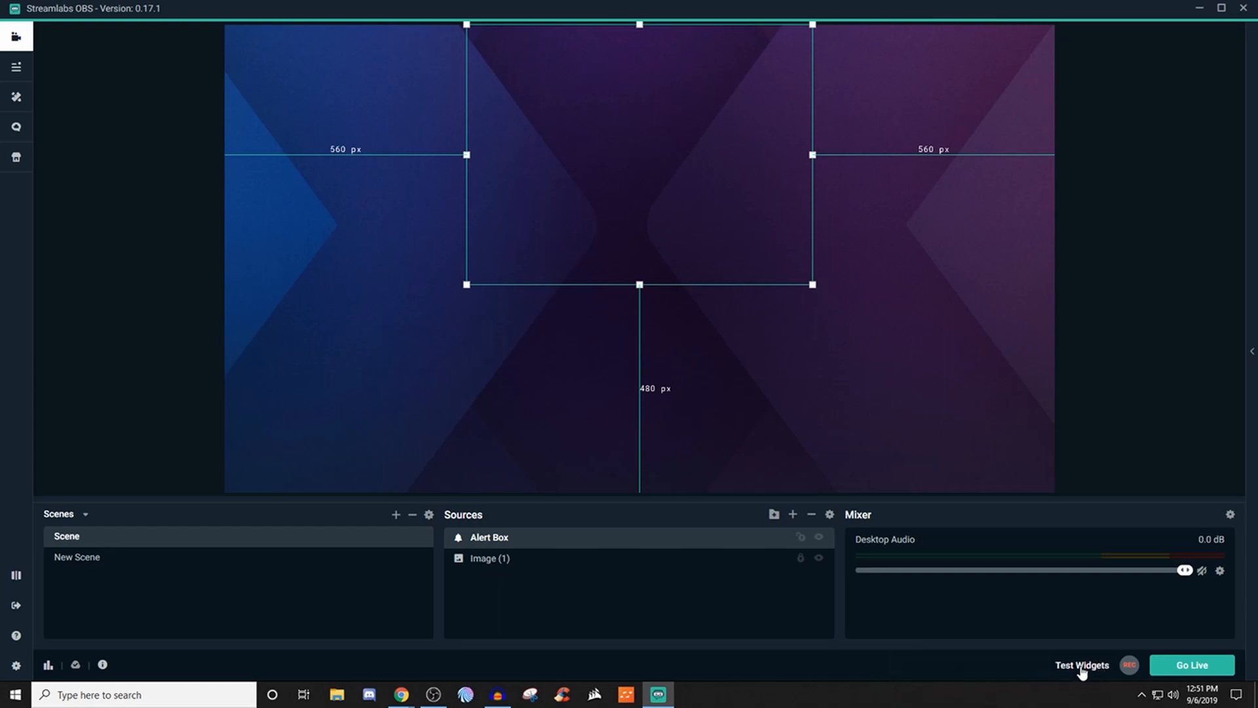
click(1081, 666)
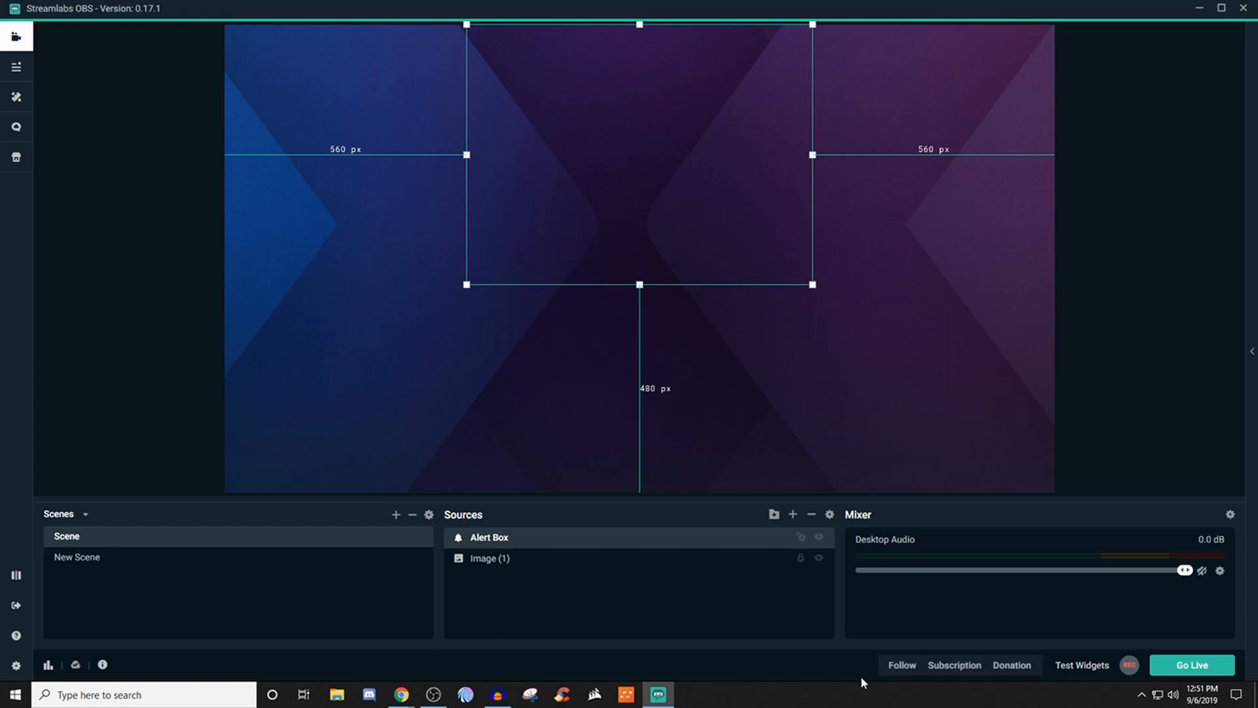
click(914, 667)
- Reopen the Alert Box source's properties, view the Donations alert's custom HTML code, and close the settings
right_click(557, 542)
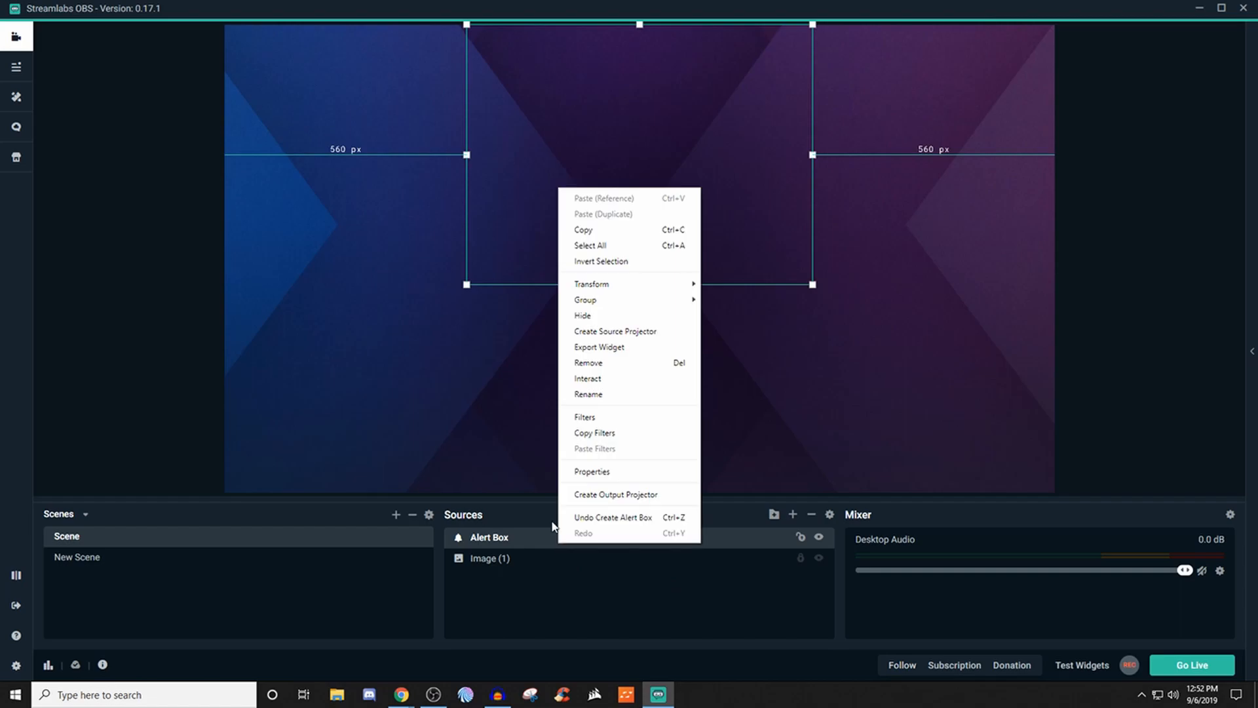
click(587, 471)
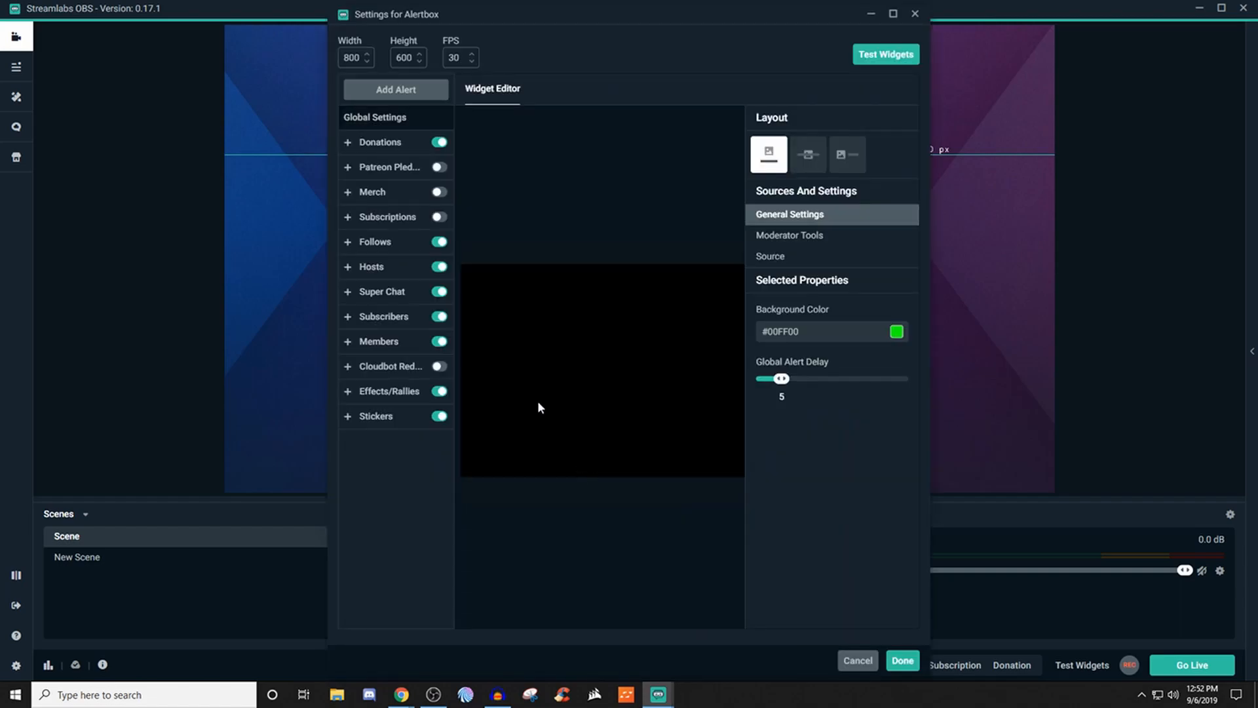
click(384, 144)
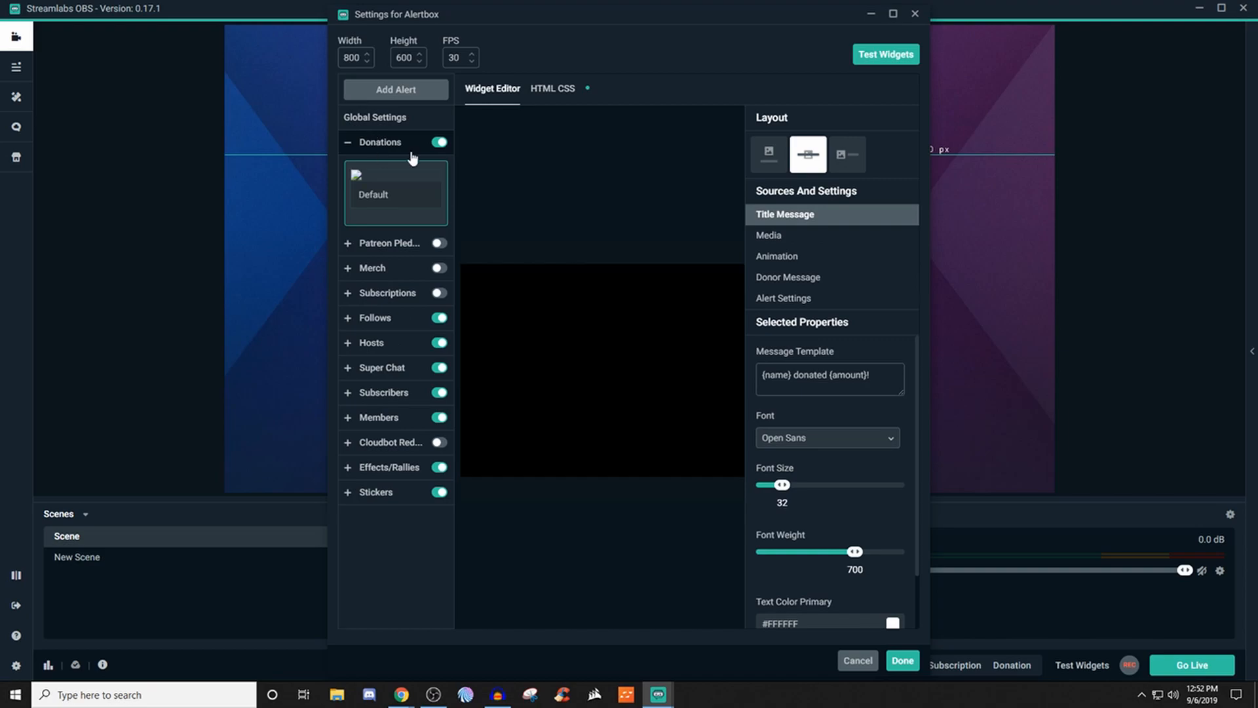
click(558, 92)
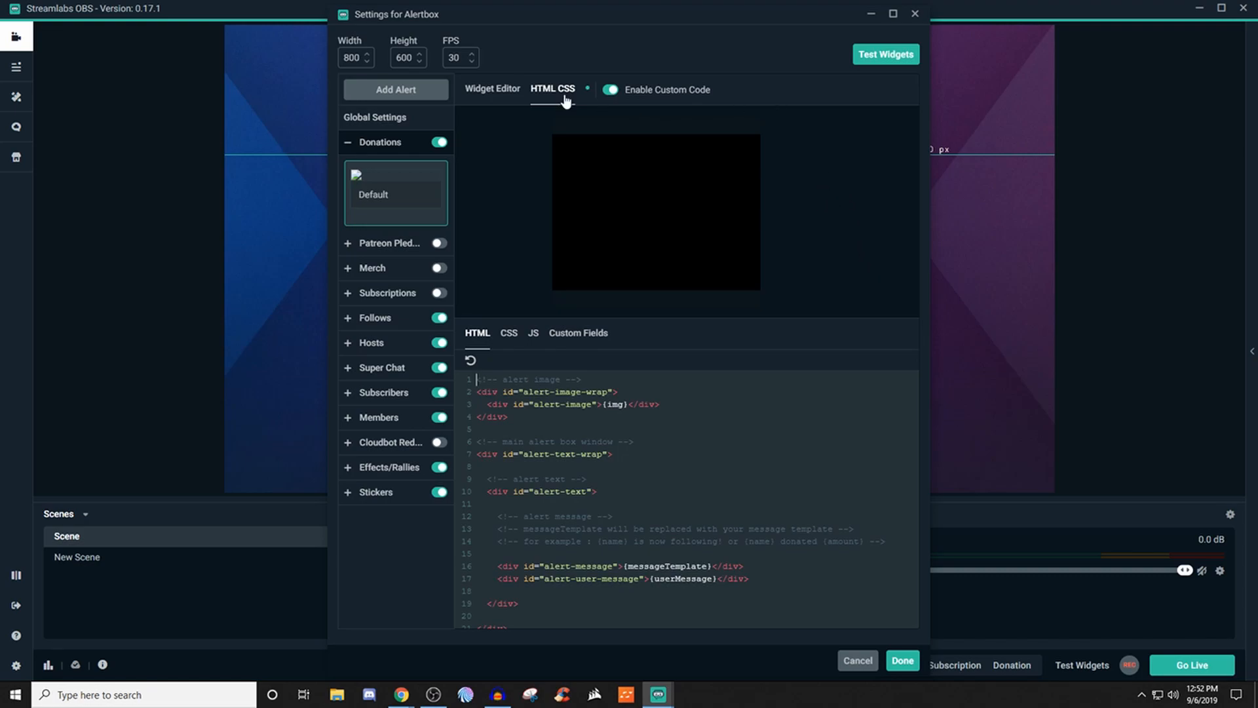
click(493, 90)
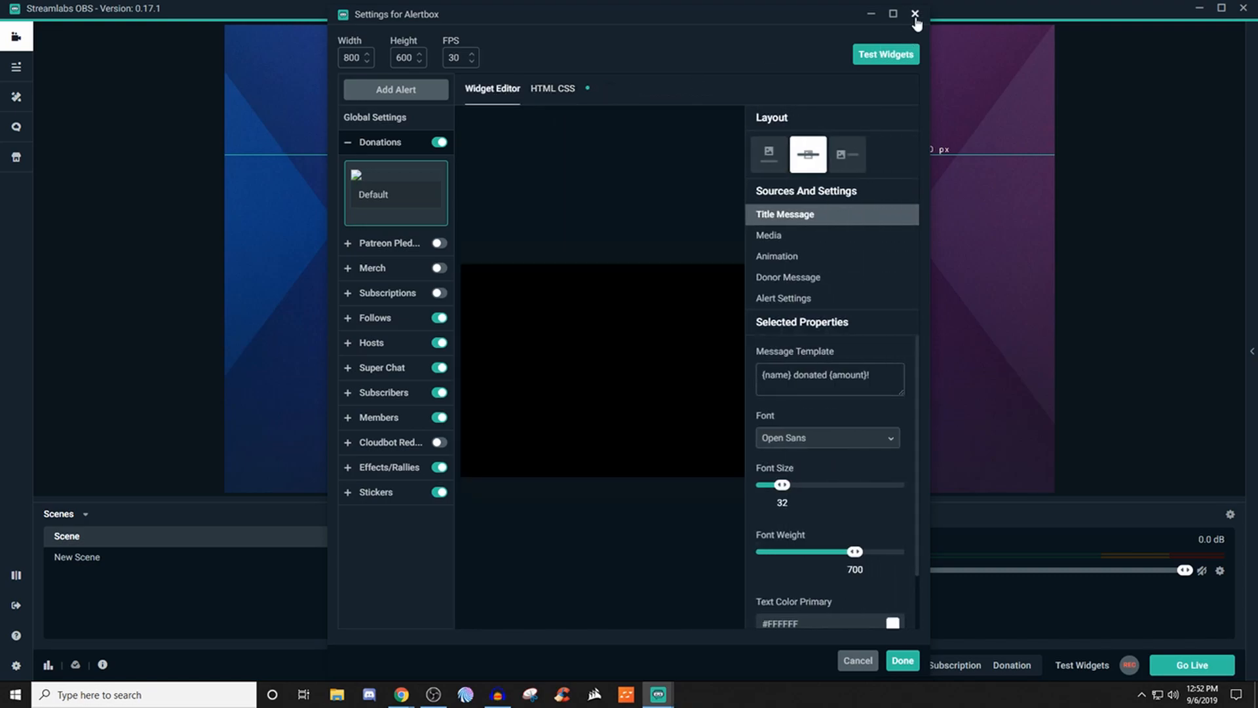
click(915, 15)
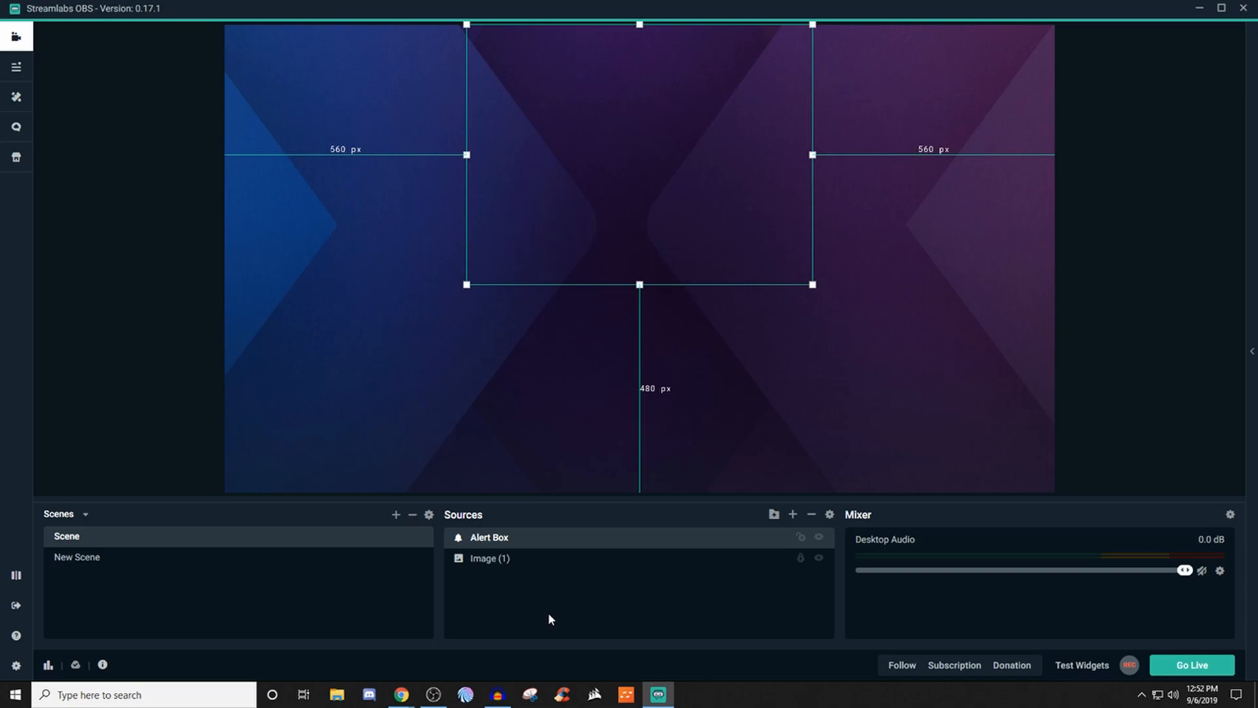